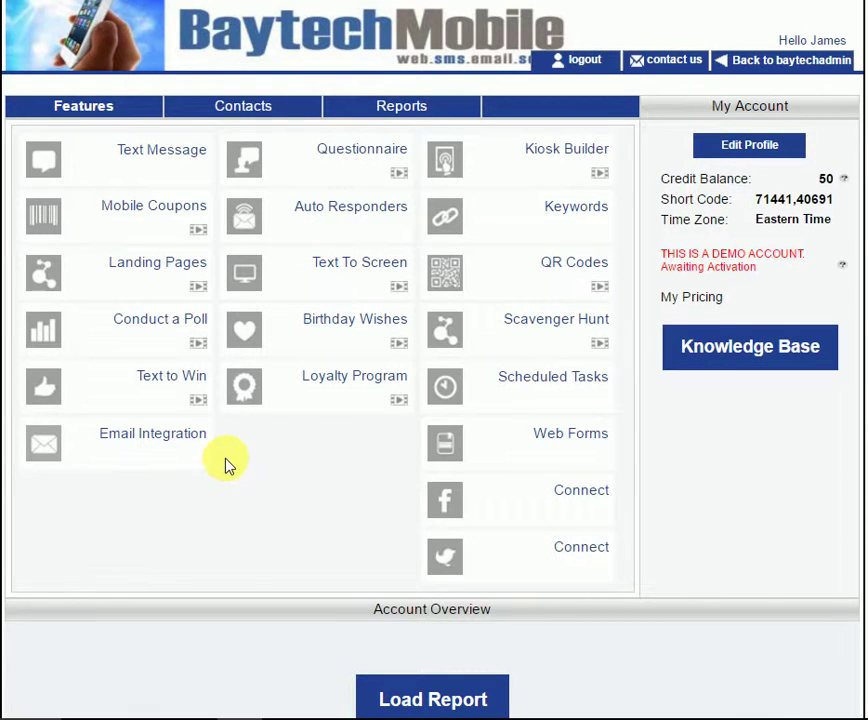
- Go to the Contacts page, where the contact-list table is still empty
{"action": "left_click", "coordinate": [252, 112]}
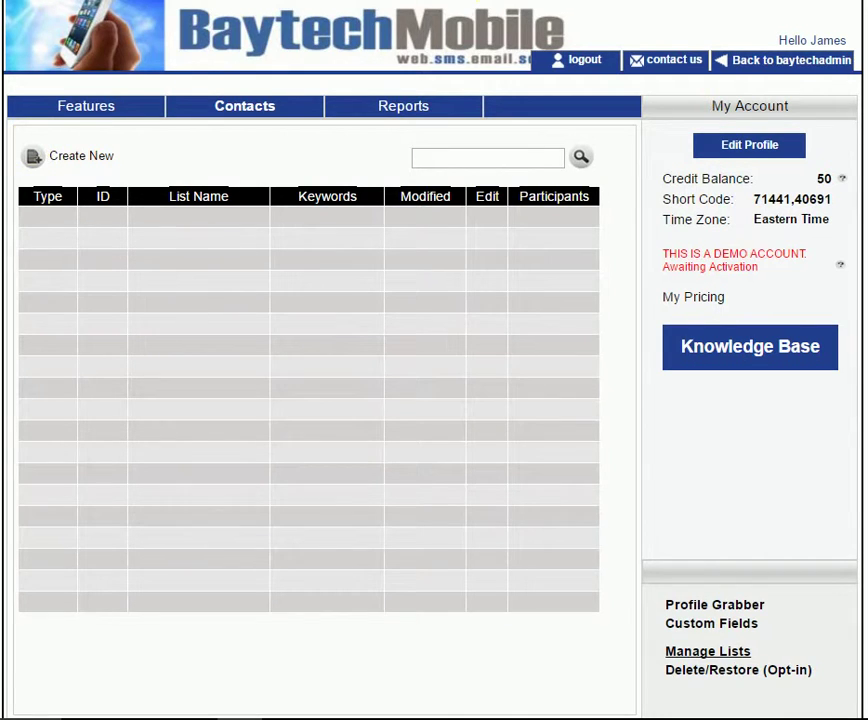
{"action": "left_click", "coordinate": [654, 1]}
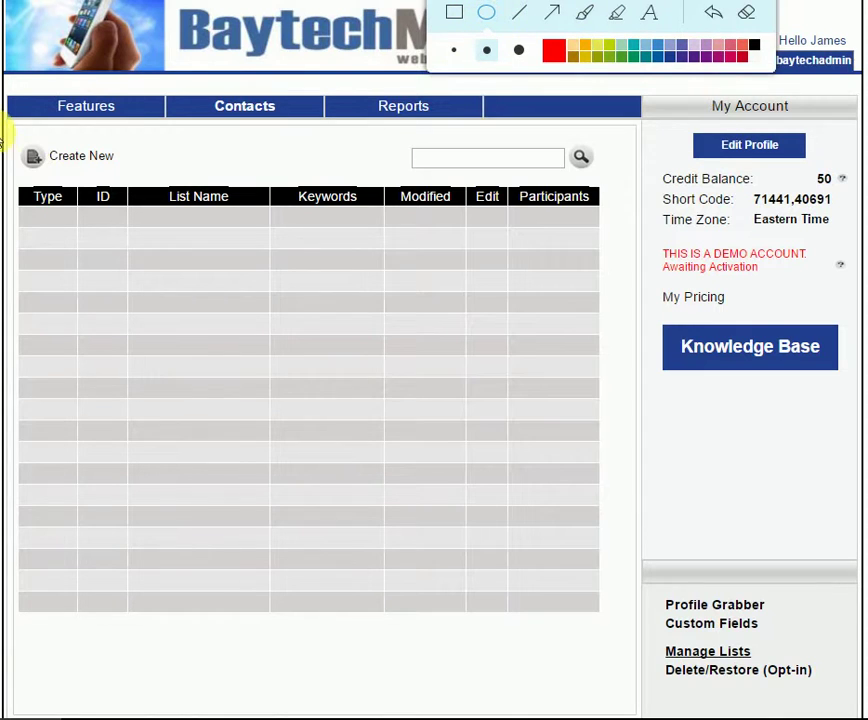
{"action": "left_click_drag", "start_coordinate": [14, 128], "coordinate": [162, 202]}
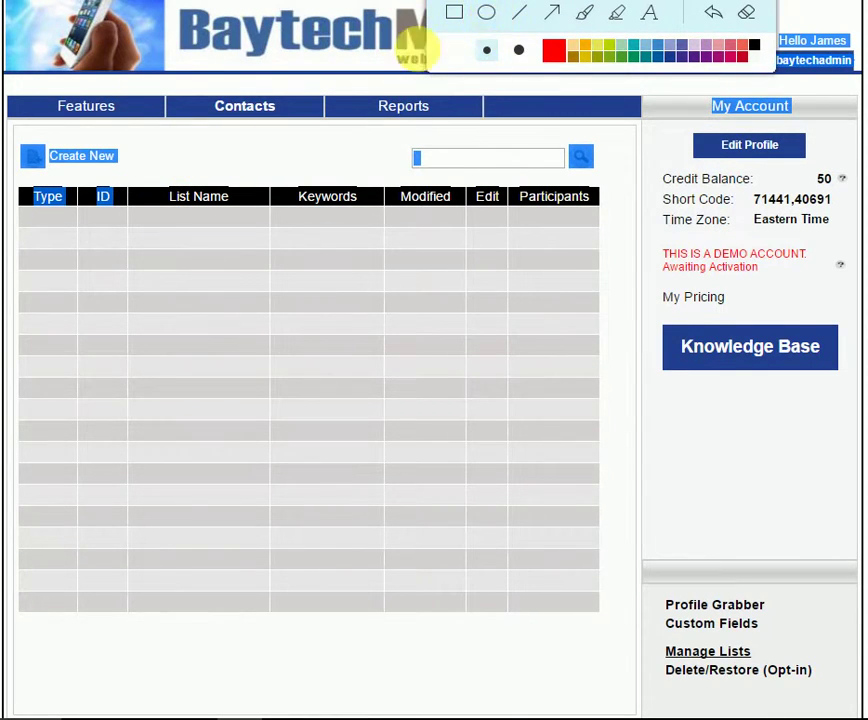
- Start a new contact list in the wizard and enter 'Test List 1' as its name
{"action": "left_click", "coordinate": [33, 155]}
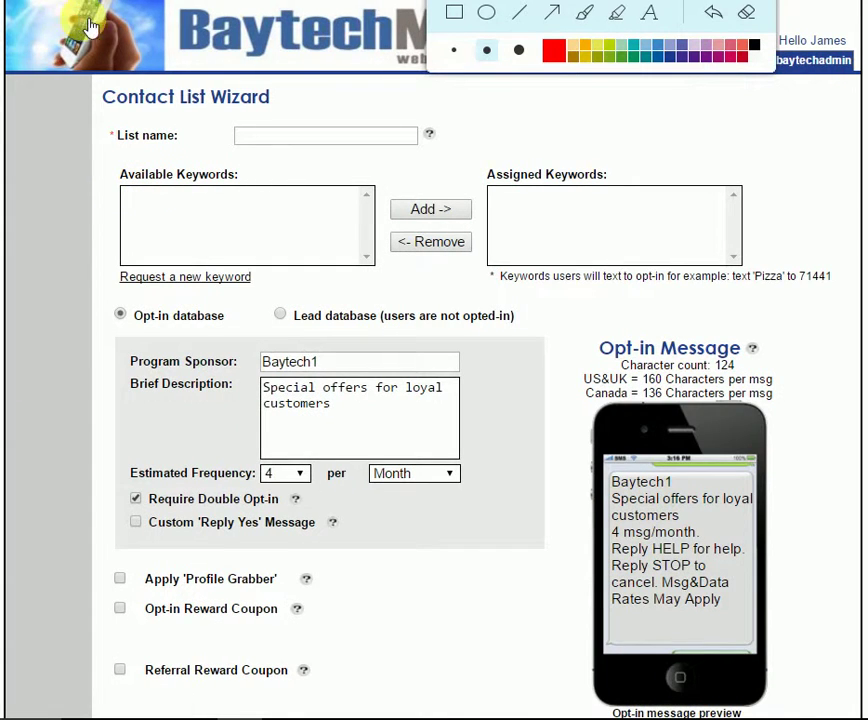
{"action": "left_click", "coordinate": [294, 138]}
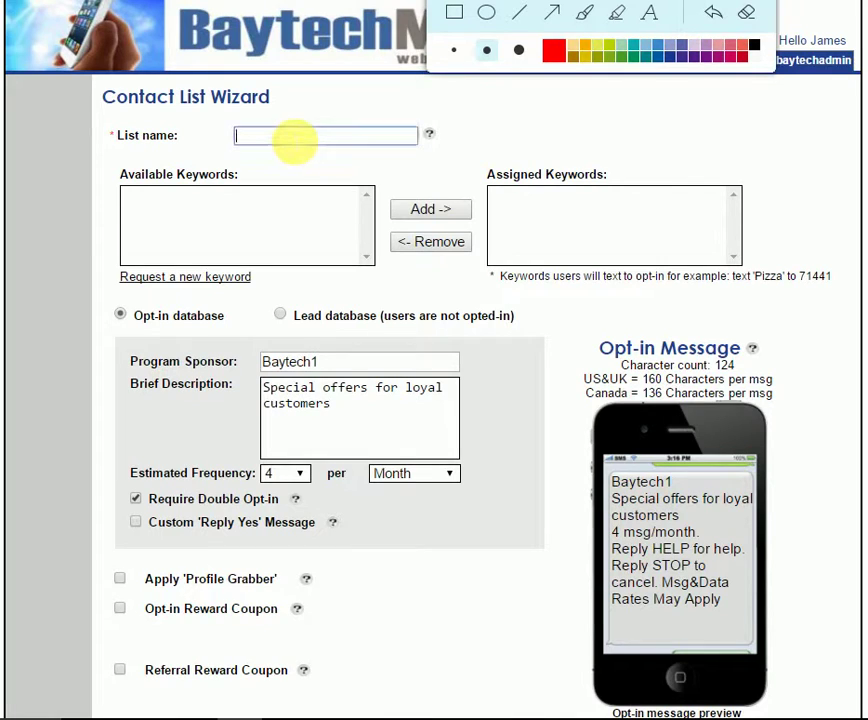
{"action": "type", "text": "Test List 1"}
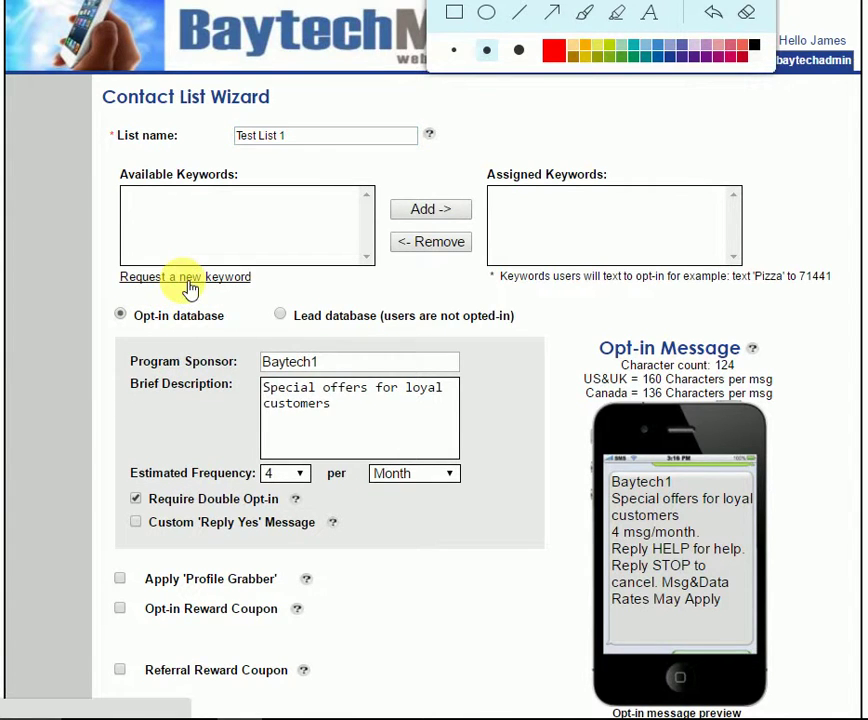
{"action": "left_click", "coordinate": [188, 280]}
{"action": "left_click", "coordinate": [487, 191]}
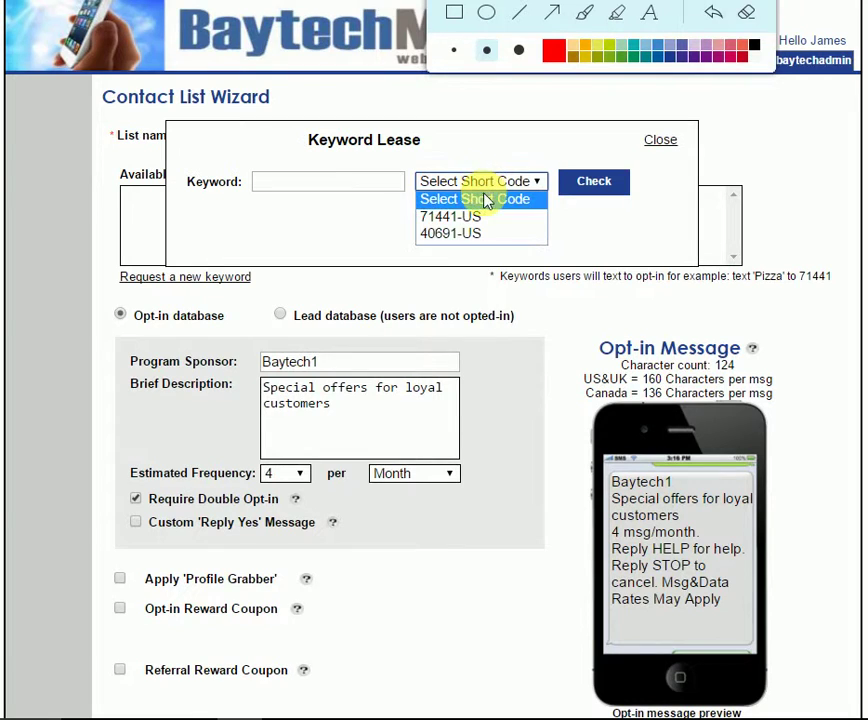
{"action": "left_click", "coordinate": [475, 237]}
{"action": "left_click", "coordinate": [320, 186]}
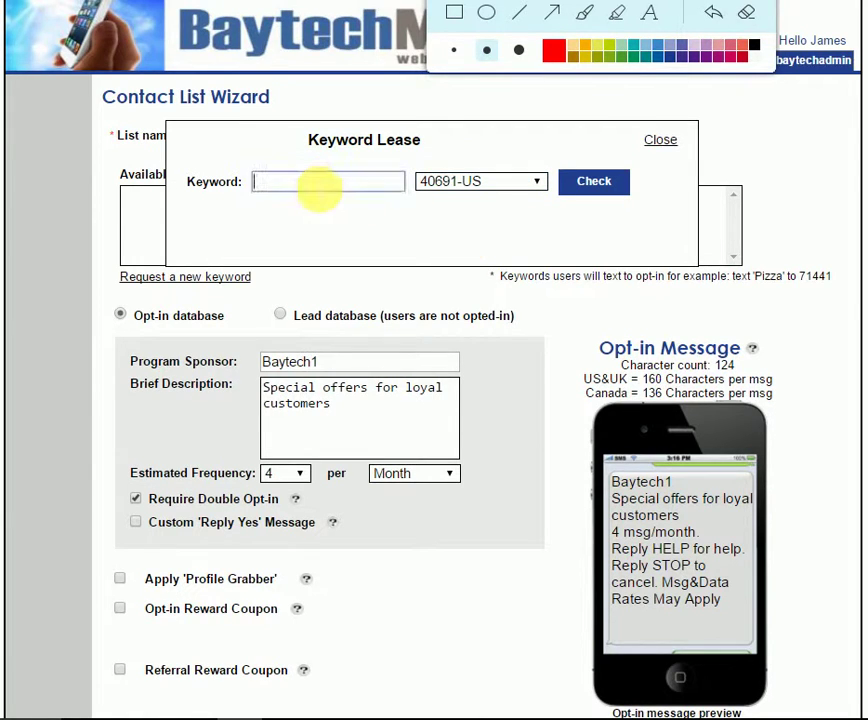
{"action": "type", "text": "testing demo1"}
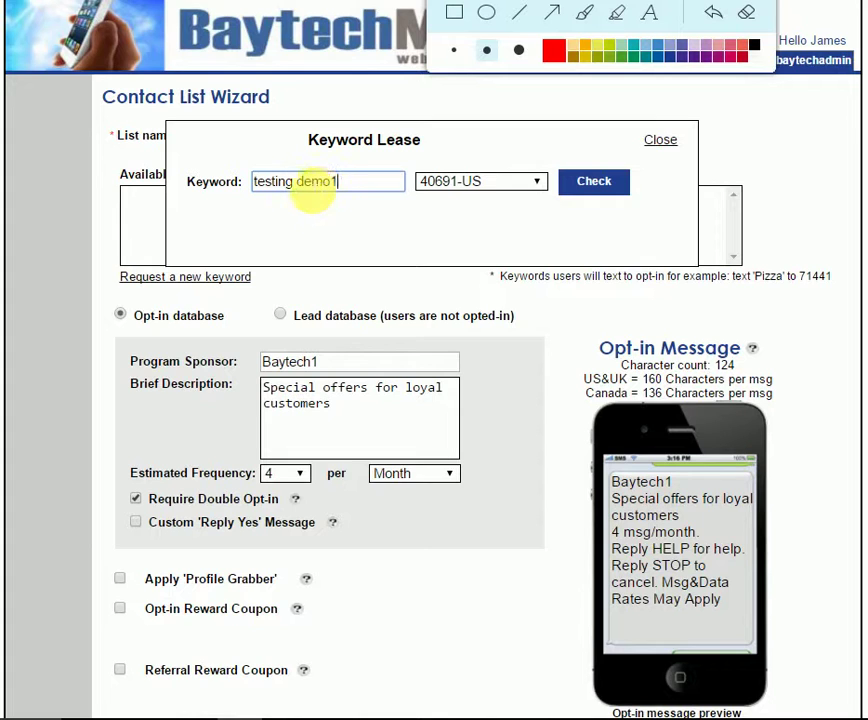
{"action": "key", "text": "Left"}
{"action": "key", "text": "Left"}
{"action": "key", "text": "Left"}
{"action": "key", "text": "Left"}
{"action": "key", "text": "Left"}
{"action": "key", "text": "BackSpace"}
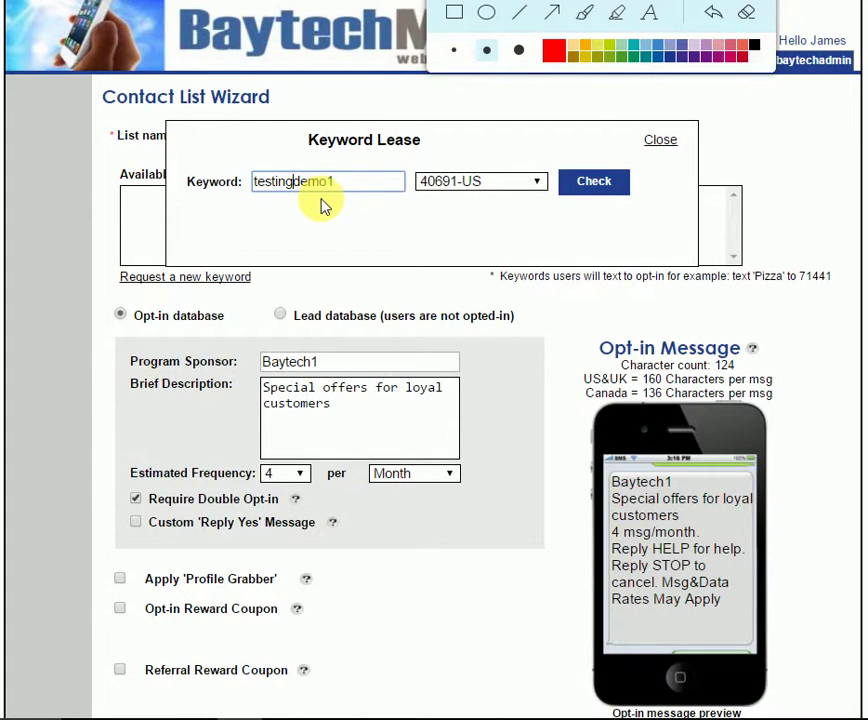
{"action": "left_click", "coordinate": [574, 182]}
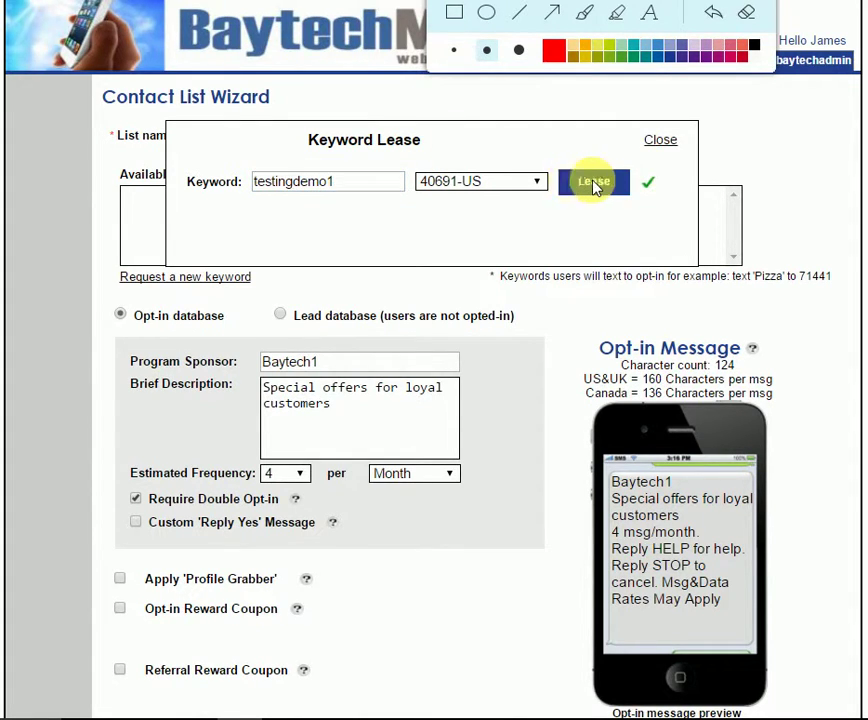
{"action": "left_click", "coordinate": [594, 183]}
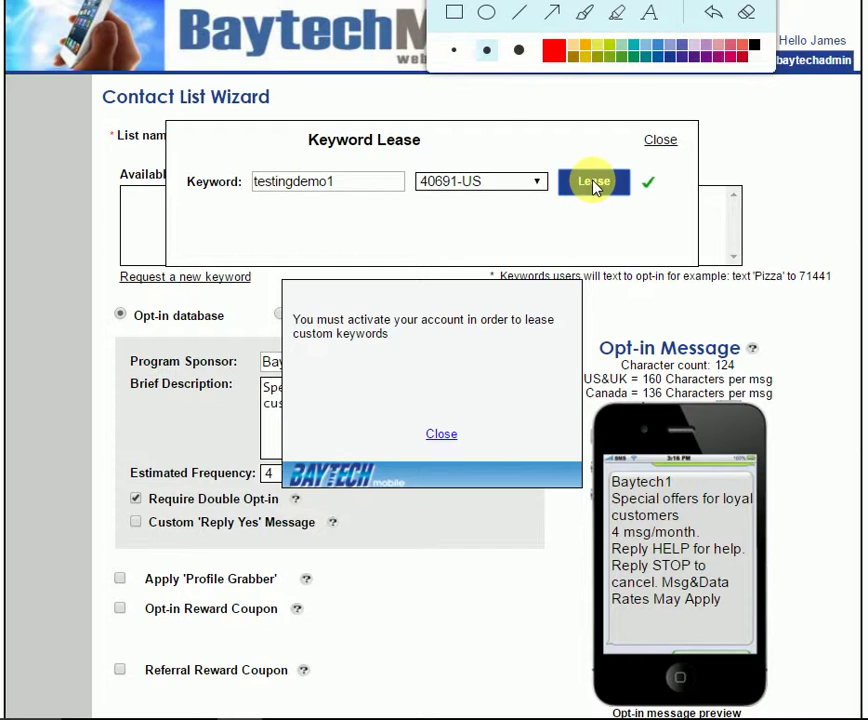
{"action": "left_click", "coordinate": [447, 435]}
{"action": "left_click", "coordinate": [660, 140]}
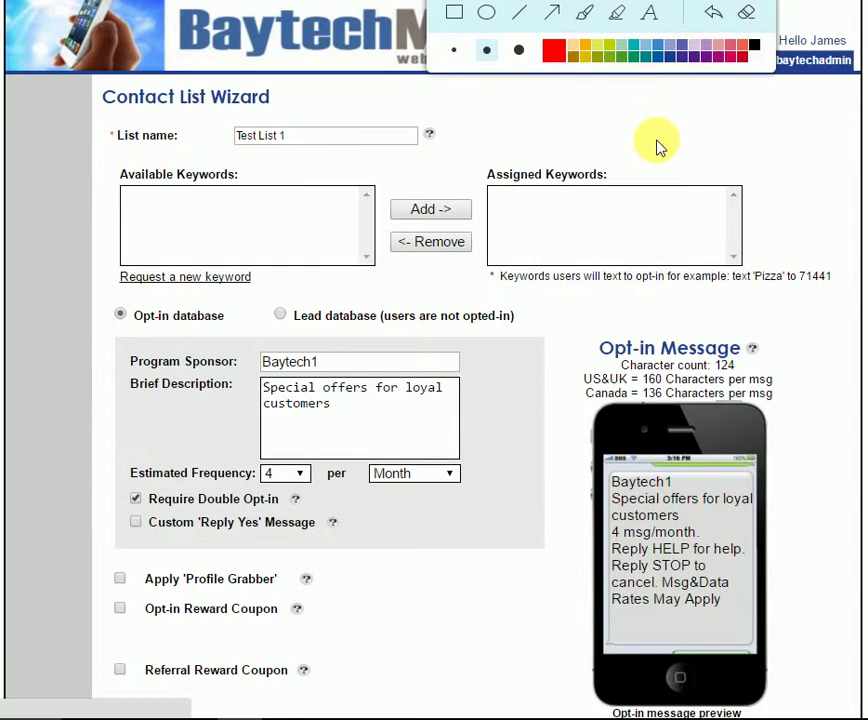
- Return to the dashboard, open Keywords, and expand the Select Short Code list
{"action": "left_click", "coordinate": [270, 50]}
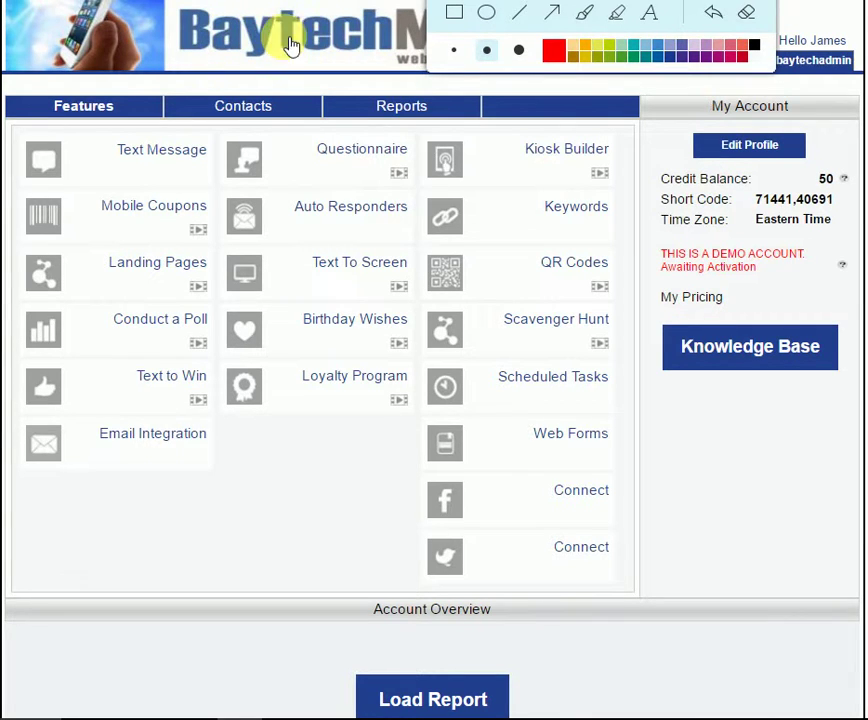
{"action": "left_click", "coordinate": [577, 214]}
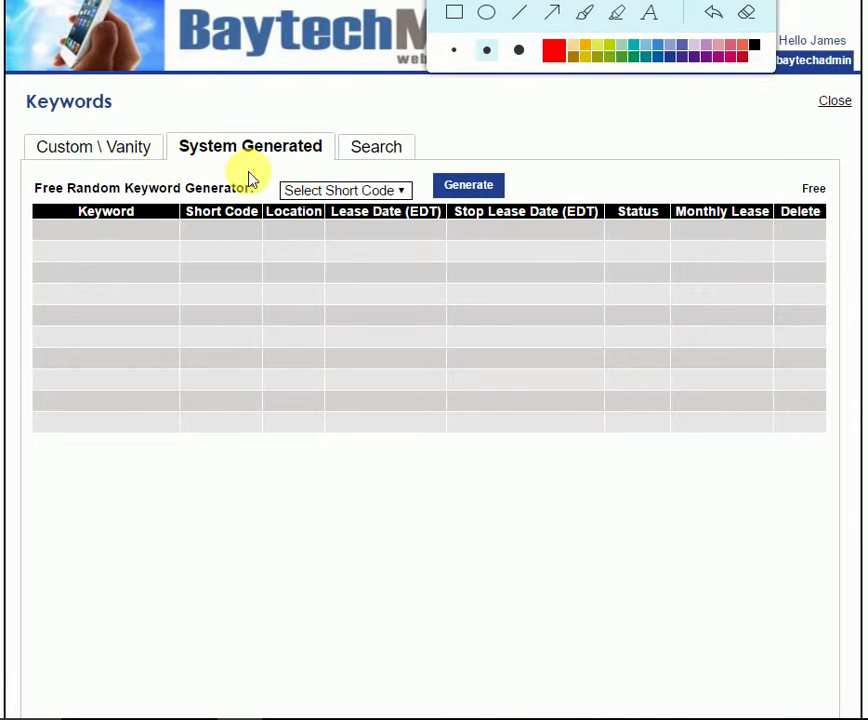
{"action": "left_click", "coordinate": [376, 192]}
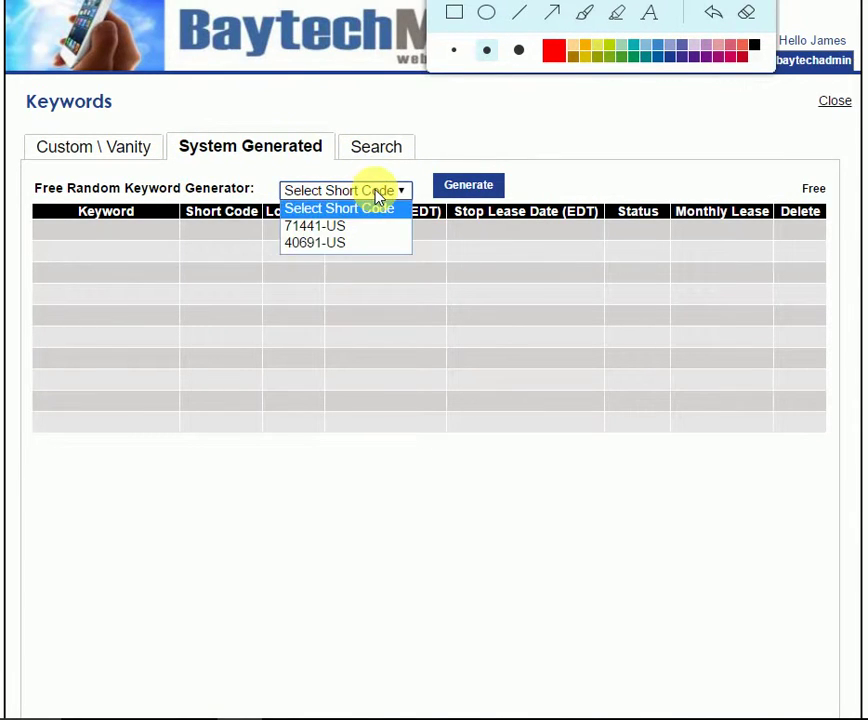
{"action": "left_click", "coordinate": [376, 192]}
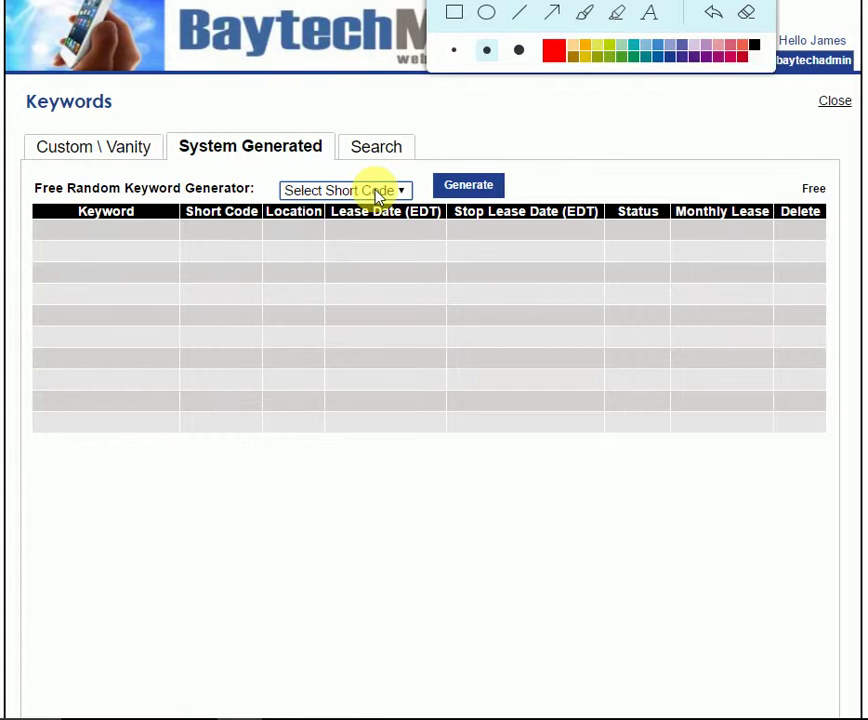
- Generate the free system keyword qu29 on short code 40691-US
{"action": "left_click", "coordinate": [378, 194]}
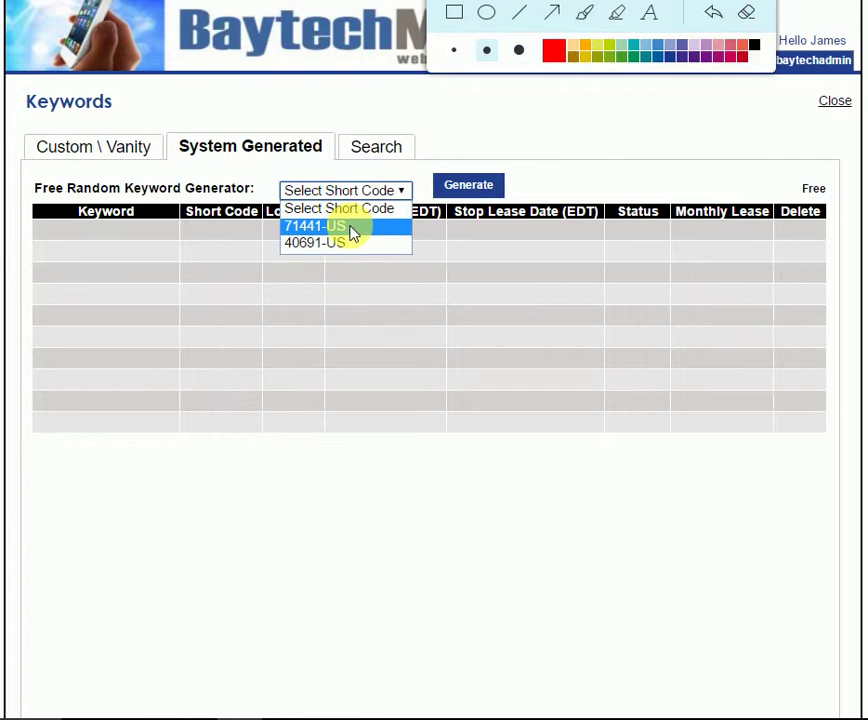
{"action": "left_click", "coordinate": [311, 249]}
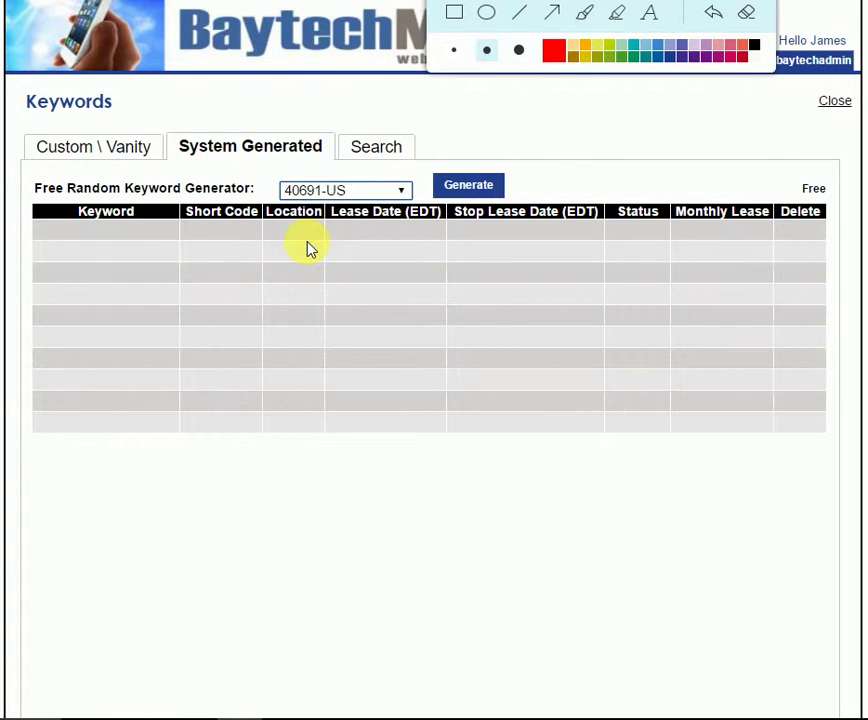
{"action": "left_click", "coordinate": [489, 189]}
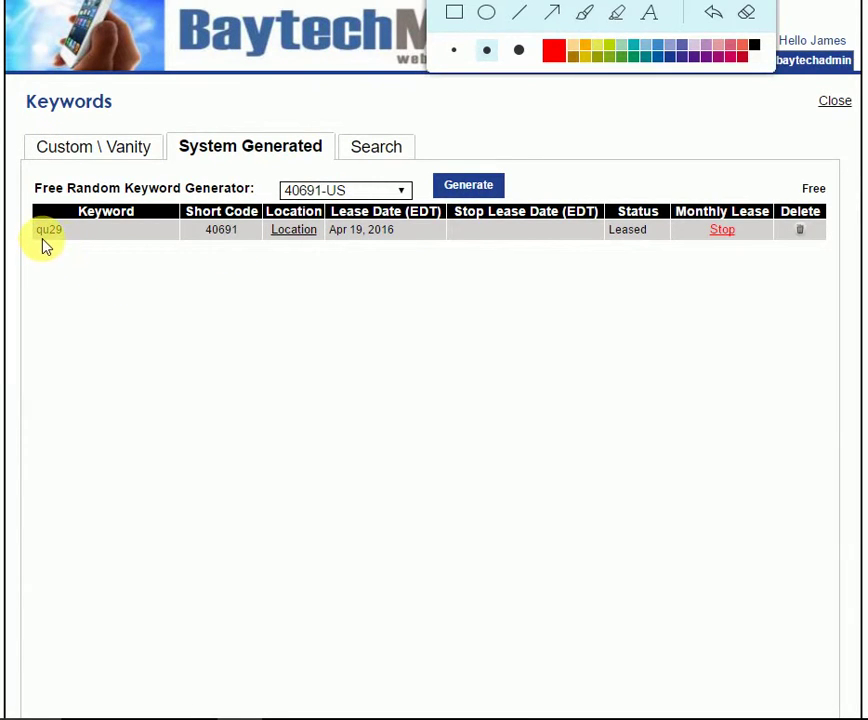
{"action": "left_click", "coordinate": [487, 14]}
{"action": "left_click", "coordinate": [553, 50]}
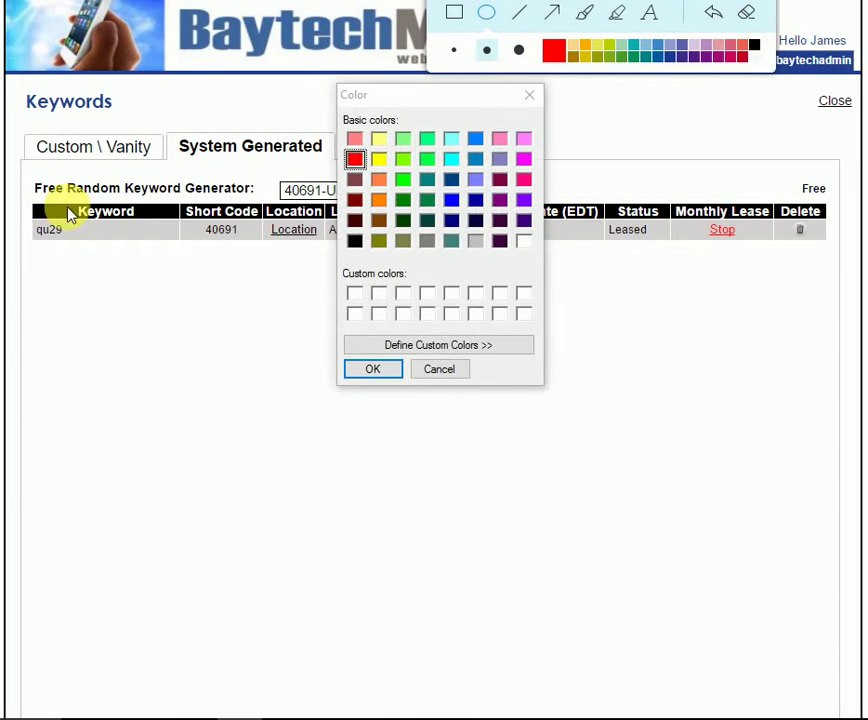
{"action": "left_click", "coordinate": [529, 95]}
{"action": "left_click_drag", "start_coordinate": [25, 217], "coordinate": [145, 275]}
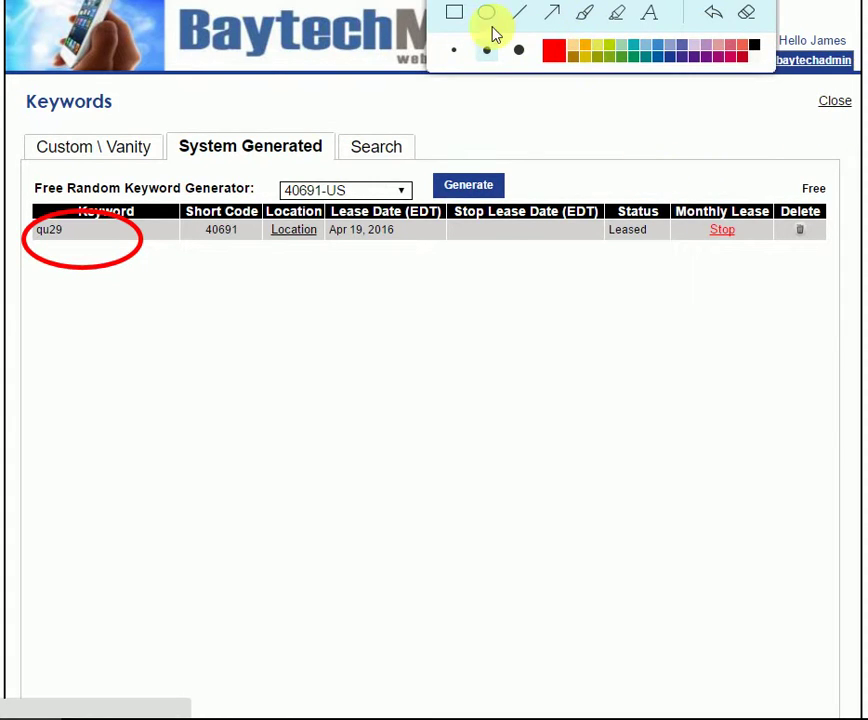
{"action": "left_click", "coordinate": [712, 18]}
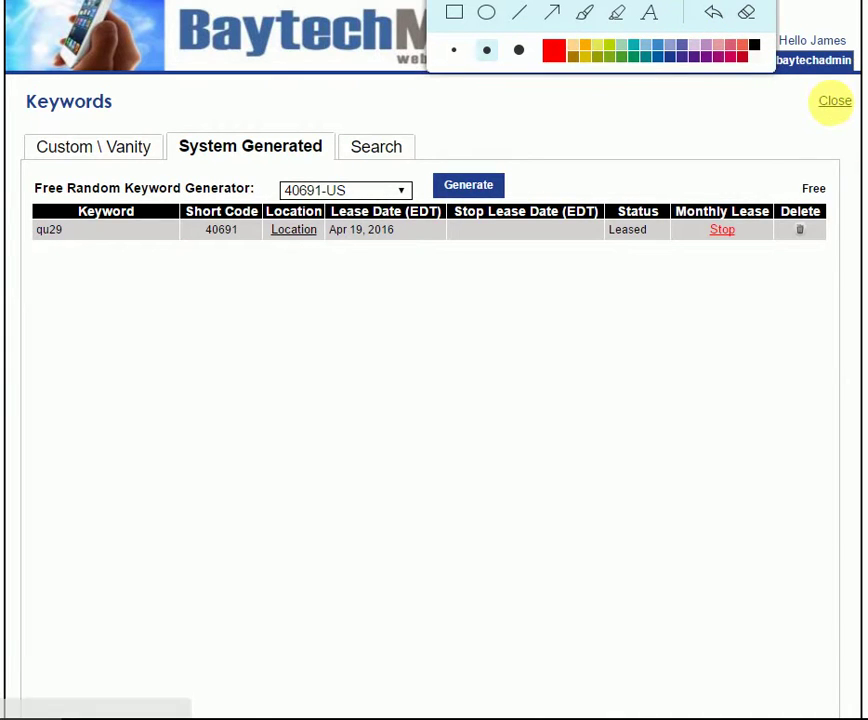
- Close the Keywords page and return to the Features dashboard with qu29 available
{"action": "left_click", "coordinate": [835, 103]}
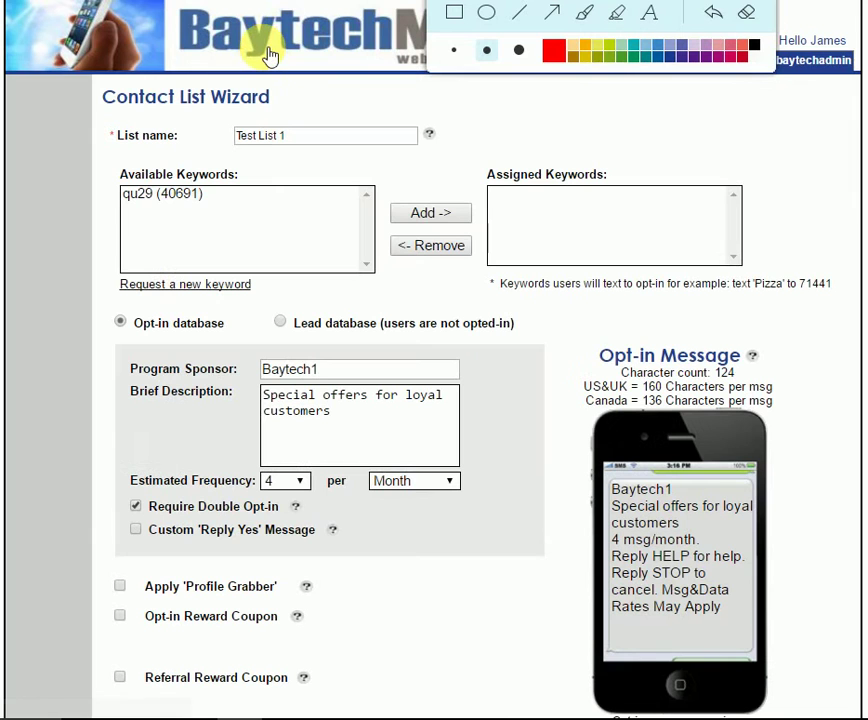
{"action": "left_click", "coordinate": [266, 54]}
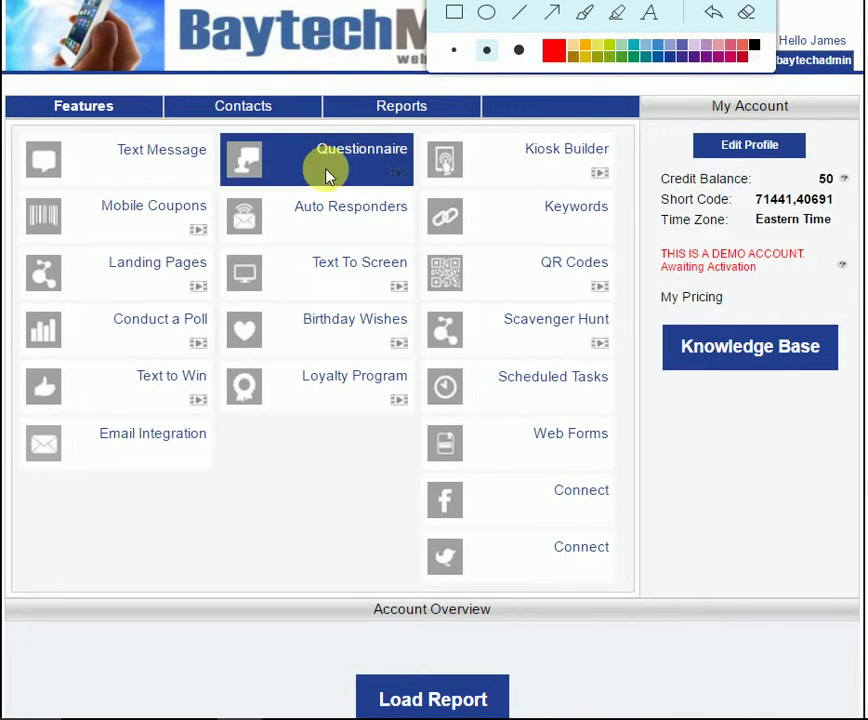
- Create contact list 'test list 1' and assign it keyword qu29 (40691)
{"action": "left_click", "coordinate": [254, 112]}
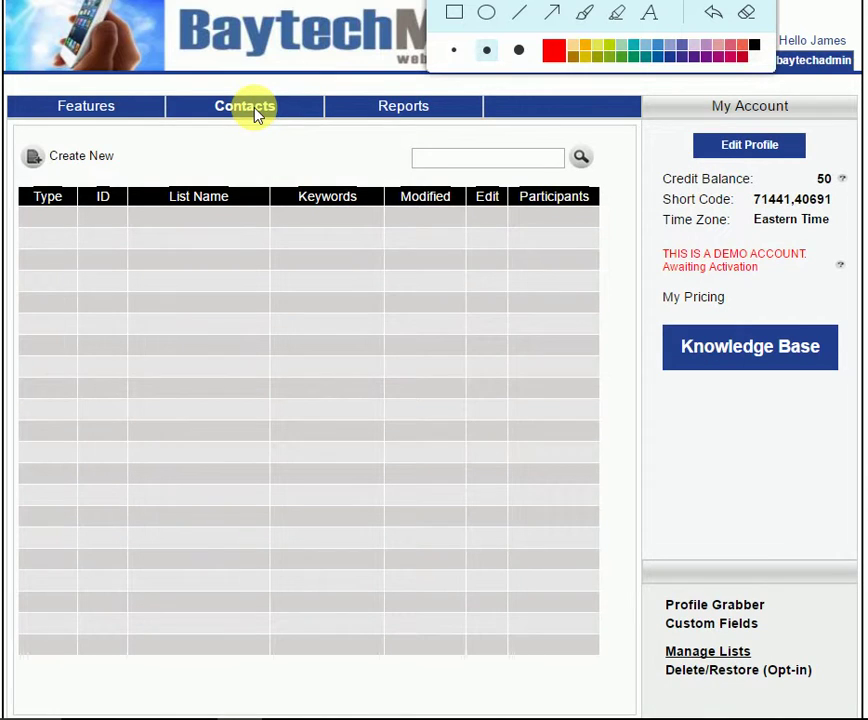
{"action": "left_click", "coordinate": [74, 162]}
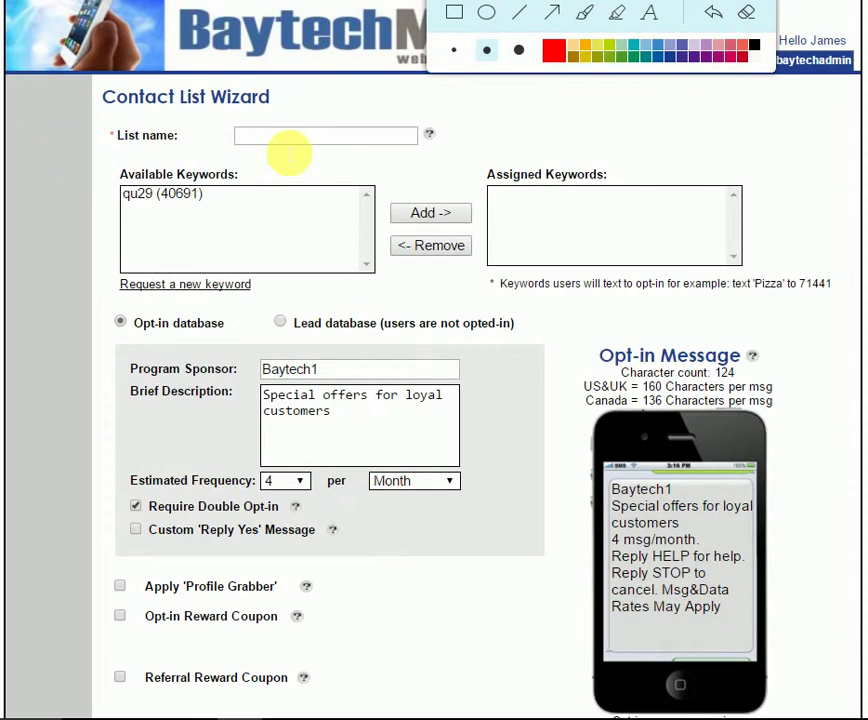
{"action": "left_click", "coordinate": [297, 138]}
{"action": "type", "text": "test list 1"}
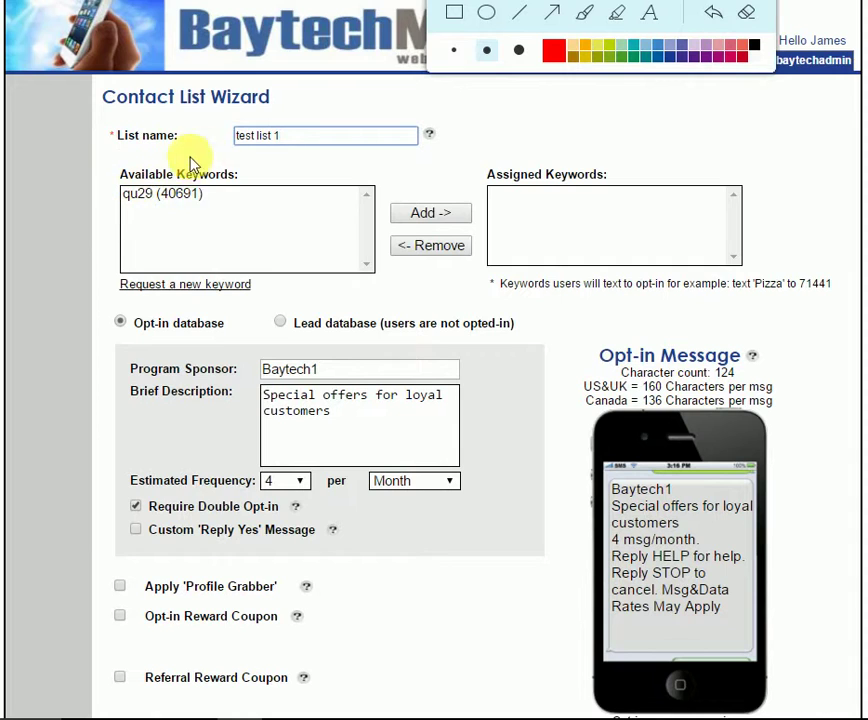
{"action": "left_click", "coordinate": [203, 197]}
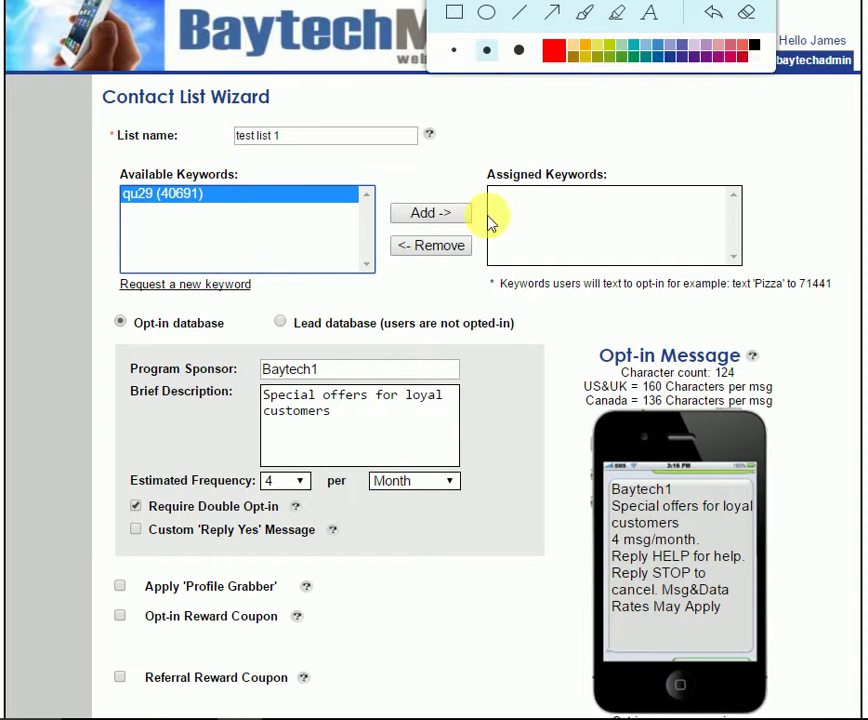
{"action": "left_click", "coordinate": [441, 218]}
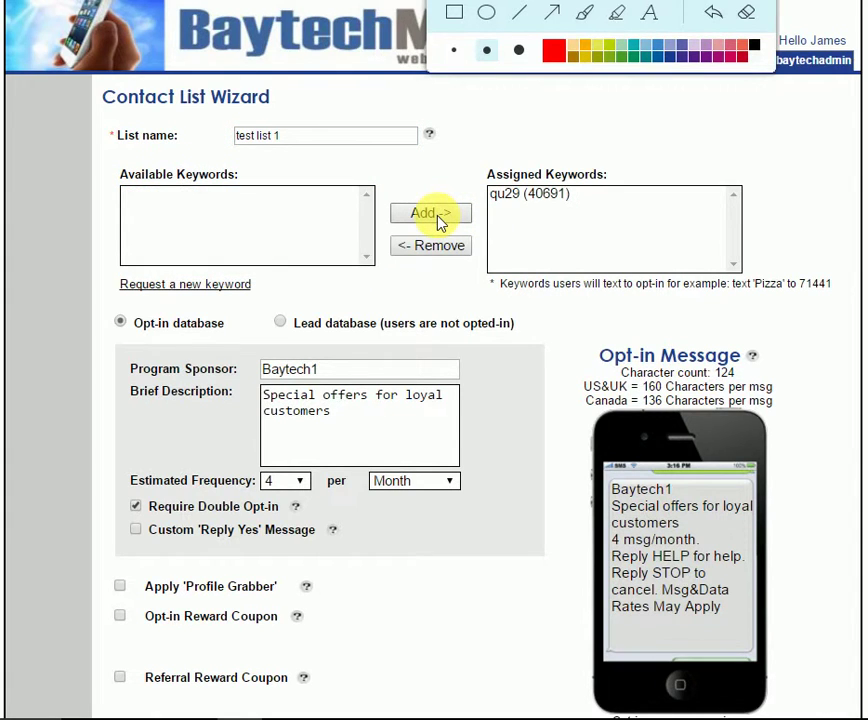
- Set the program sponsor to 'Joes Pizza' and replace the brief description with a contact phone number
{"action": "scroll", "coordinate": [442, 222], "scroll_direction": "down", "scroll_amount": 2}
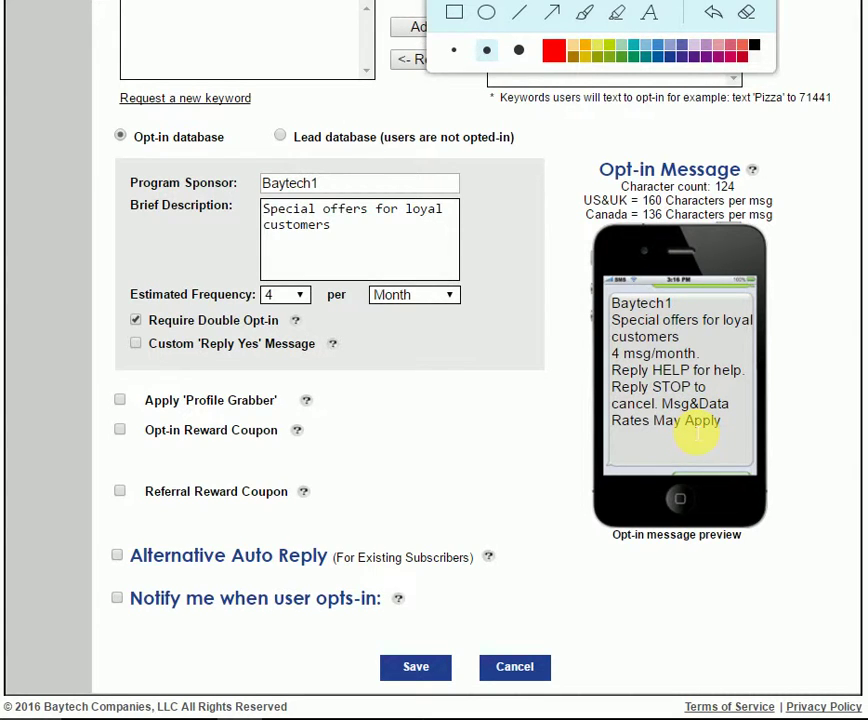
{"action": "left_click", "coordinate": [314, 183]}
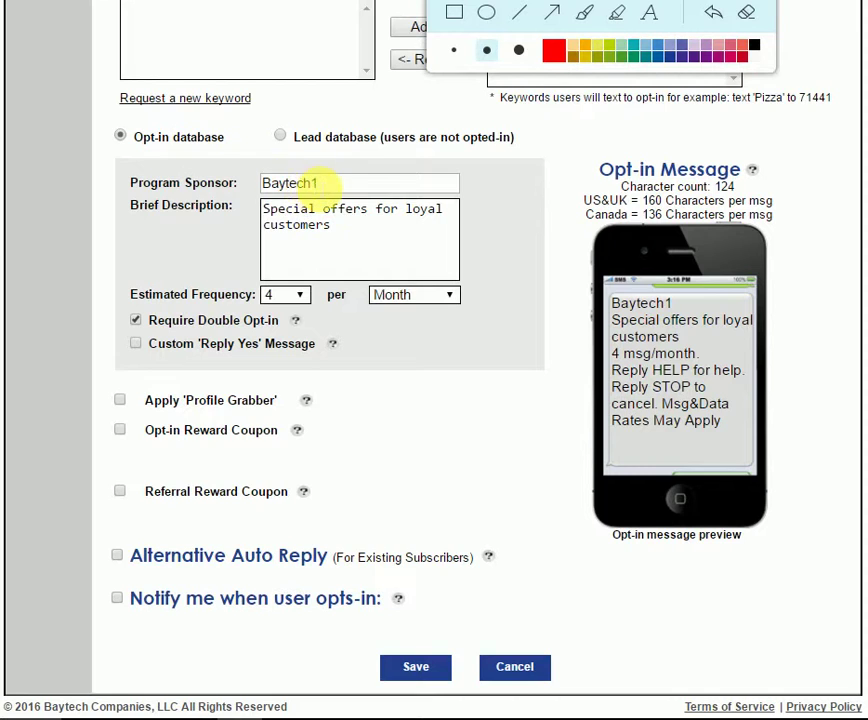
{"action": "key", "text": "ctrl+a"}
{"action": "type", "text": "Joes Pizza"}
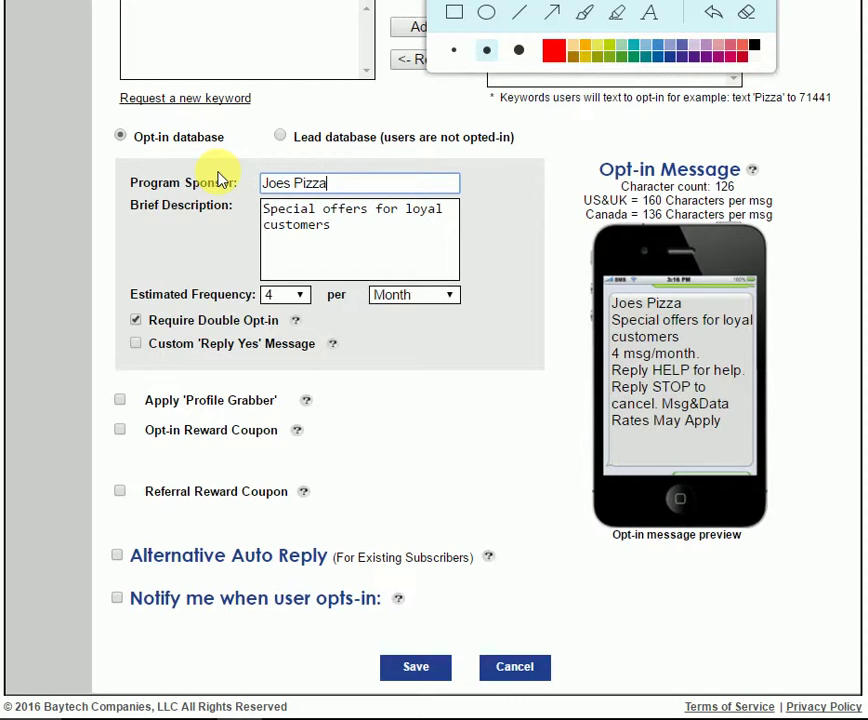
{"action": "left_click_drag", "start_coordinate": [367, 230], "coordinate": [229, 203]}
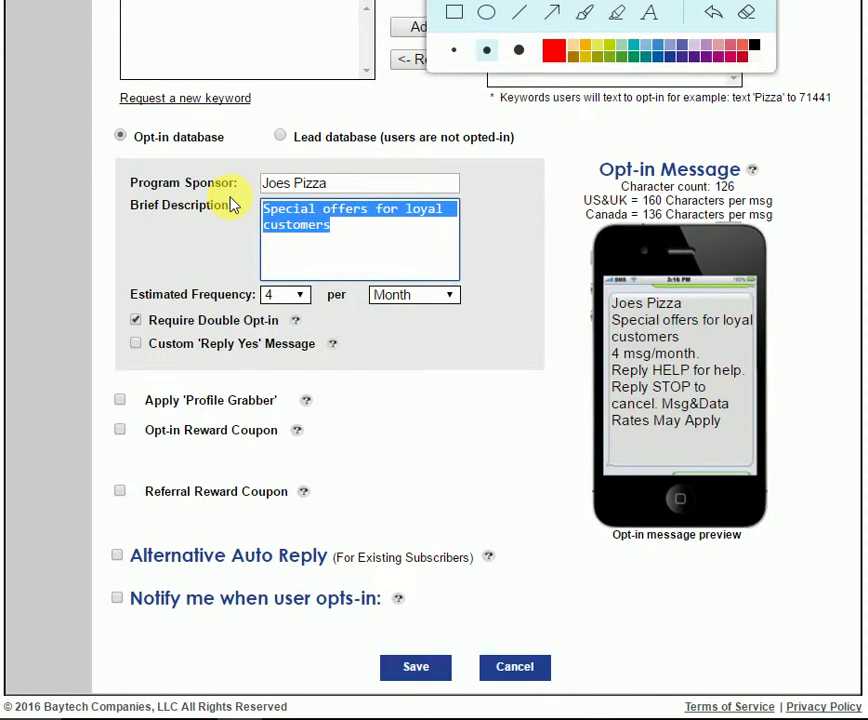
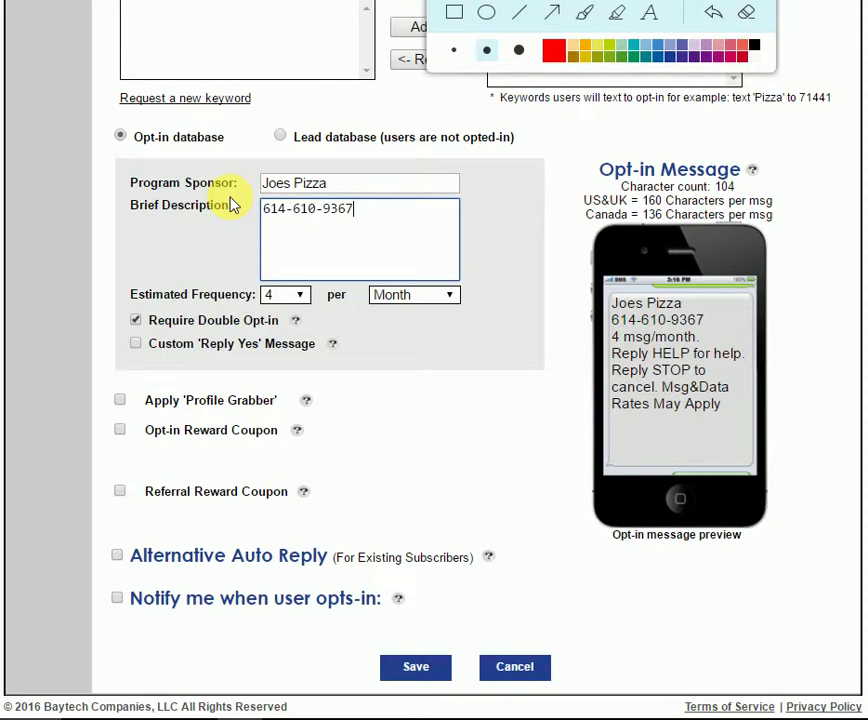
{"action": "type", "text": "-"}
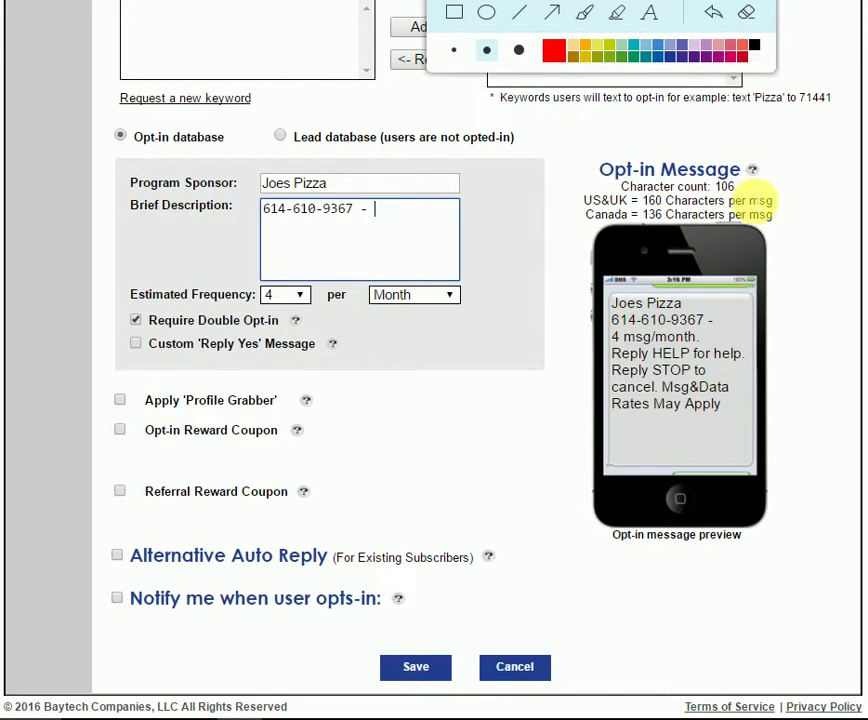
{"action": "left_click_drag", "start_coordinate": [738, 187], "coordinate": [604, 195]}
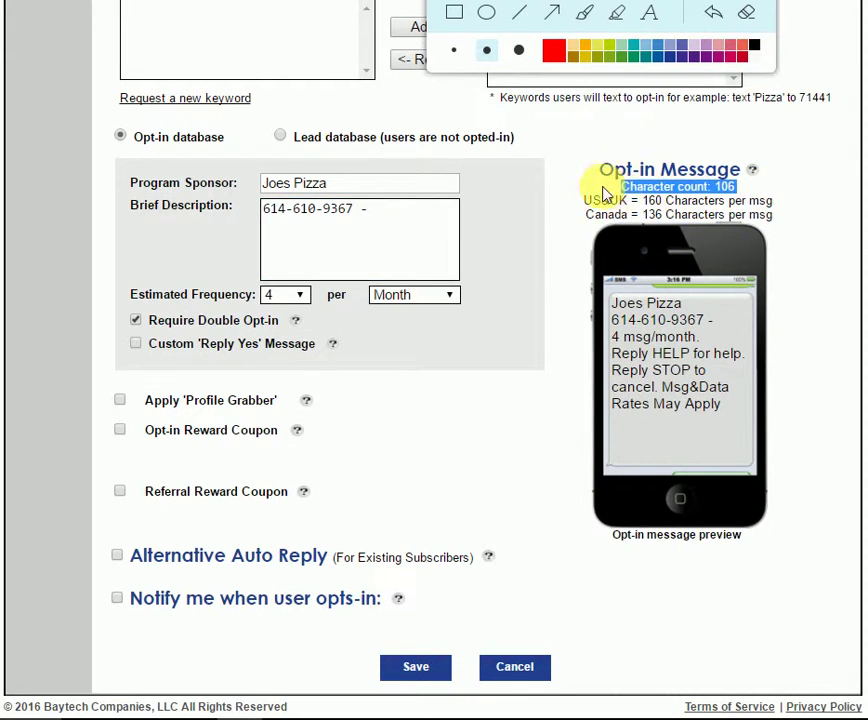
{"action": "left_click", "coordinate": [598, 192]}
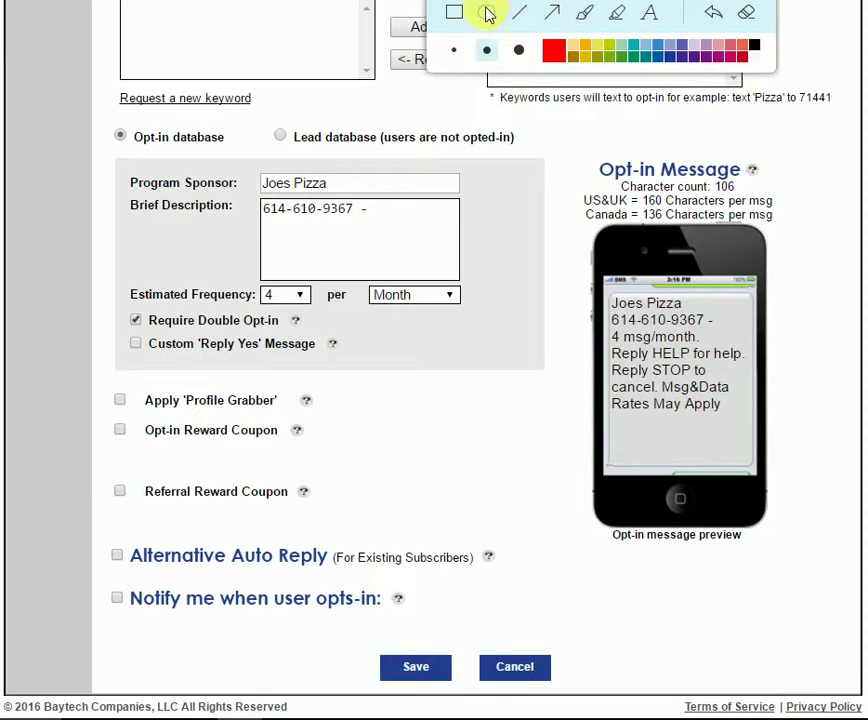
{"action": "left_click", "coordinate": [488, 13]}
{"action": "mouse_move", "coordinate": [577, 143]}
{"action": "left_mouse_down"}
{"action": "mouse_move", "coordinate": [783, 228]}
{"action": "mouse_move", "coordinate": [808, 248]}
{"action": "left_mouse_up"}
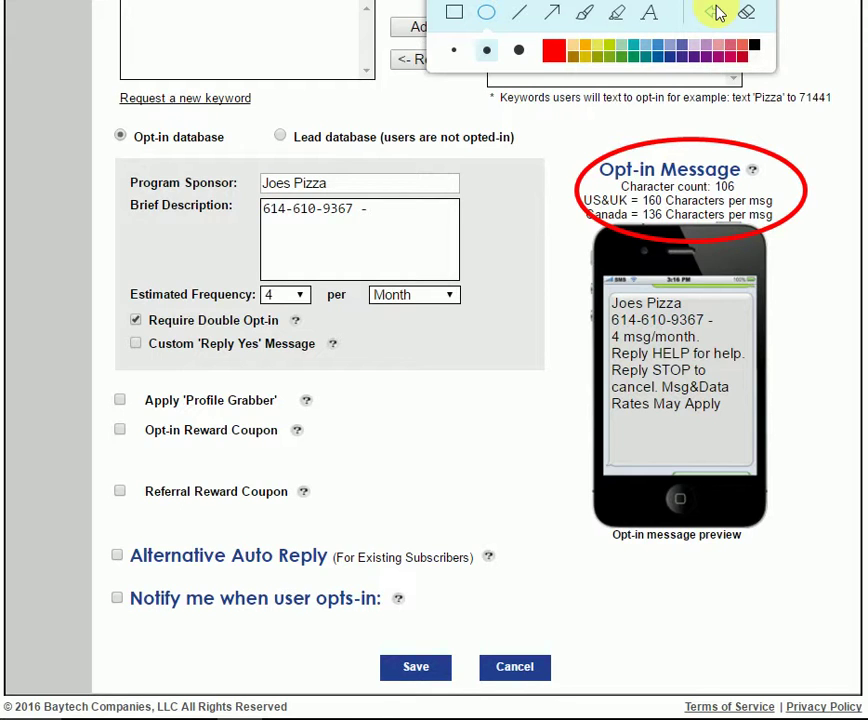
{"action": "left_click", "coordinate": [716, 12]}
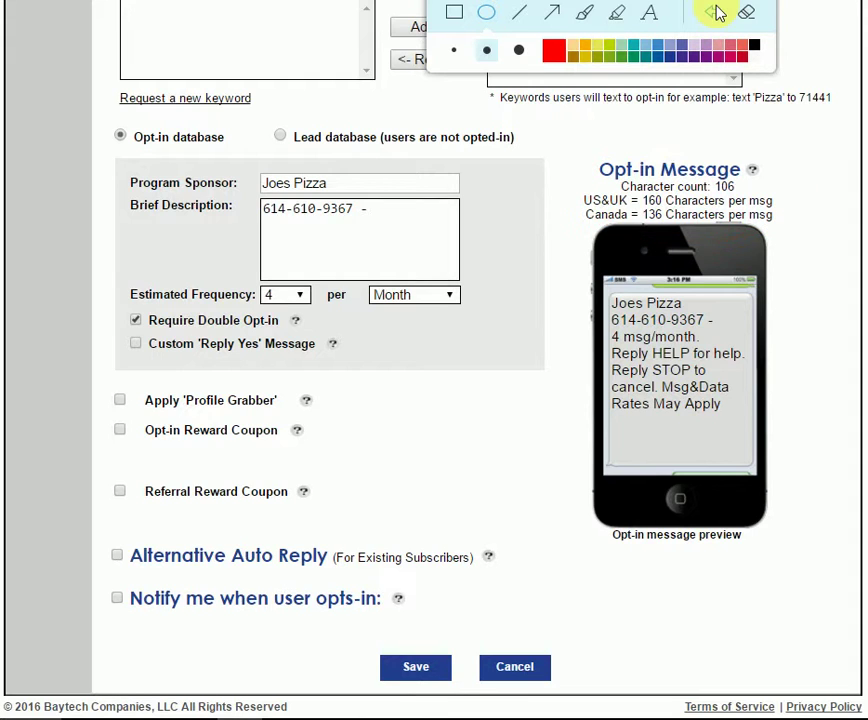
{"action": "left_click", "coordinate": [391, 217]}
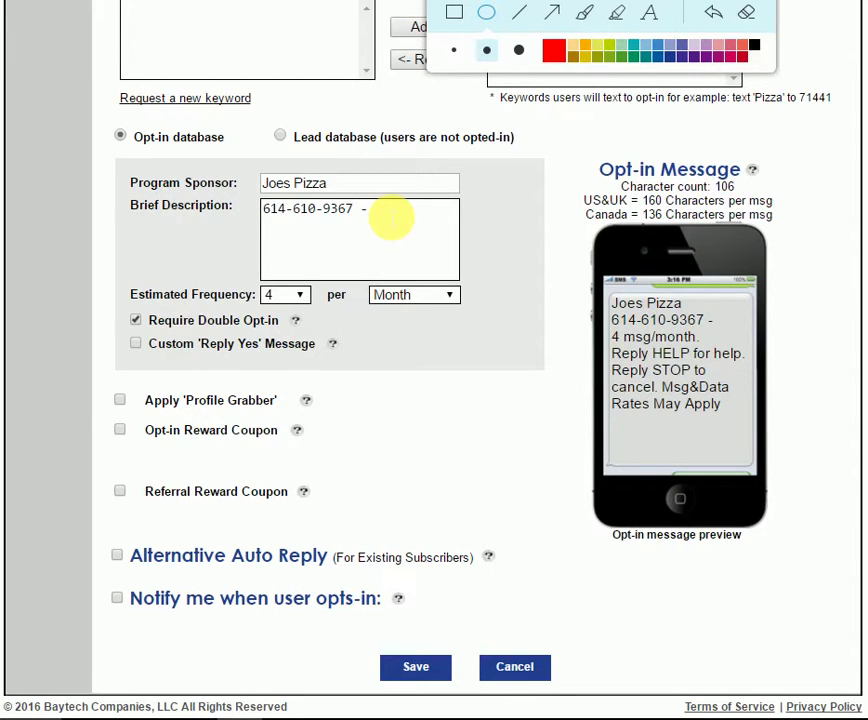
{"action": "left_click", "coordinate": [376, 186]}
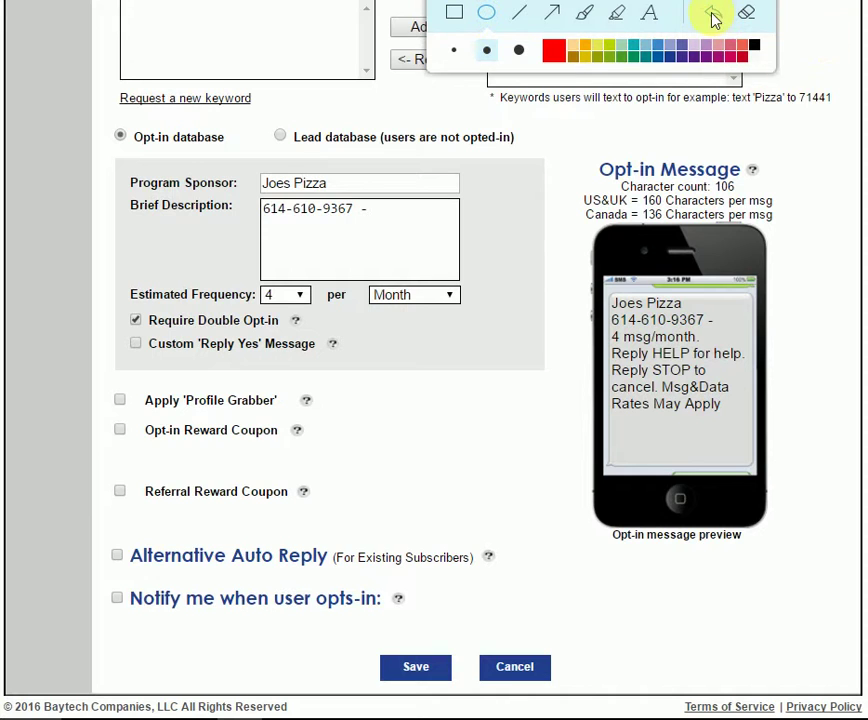
- Append 'Thanks you are in!' to the brief description and save the contact list
{"action": "left_click", "coordinate": [345, 220]}
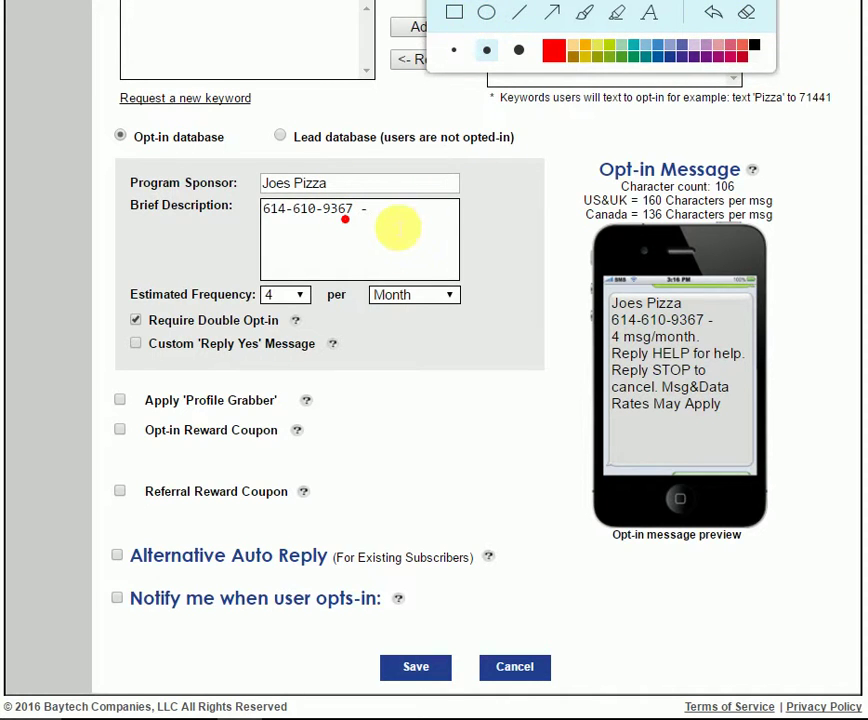
{"action": "left_click", "coordinate": [400, 227]}
{"action": "type", "text": "Tha"}
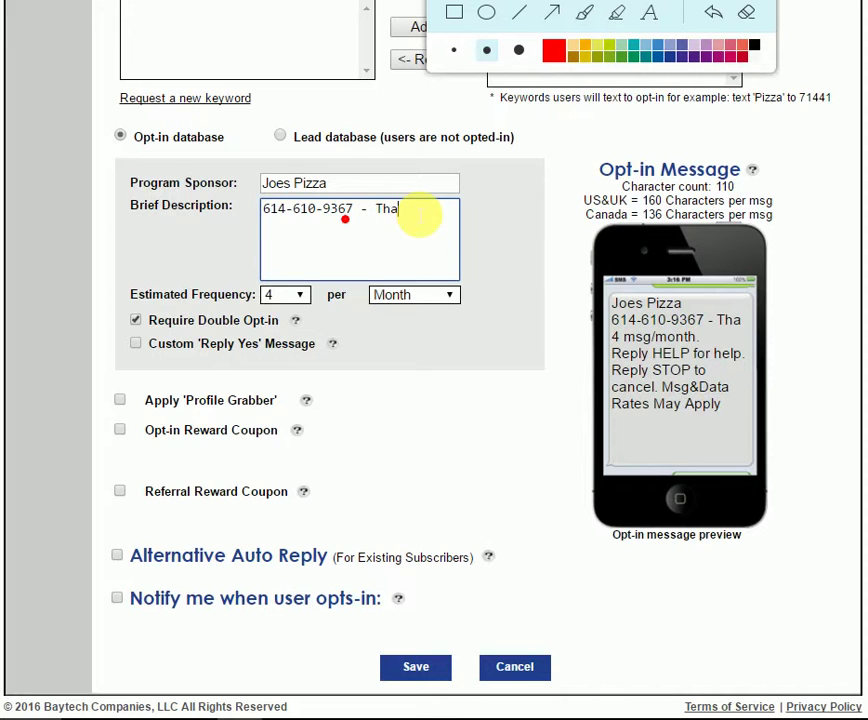
{"action": "type", "text": "ks your o"}
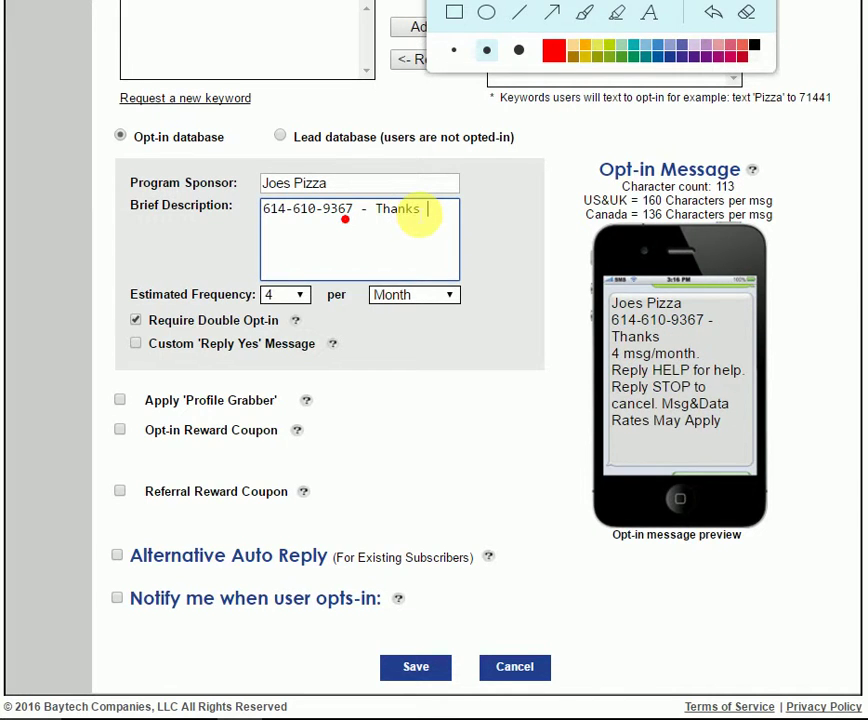
{"action": "key", "text": "BackSpace"}
{"action": "key", "text": "BackSpace"}
{"action": "type", "text": "are "}
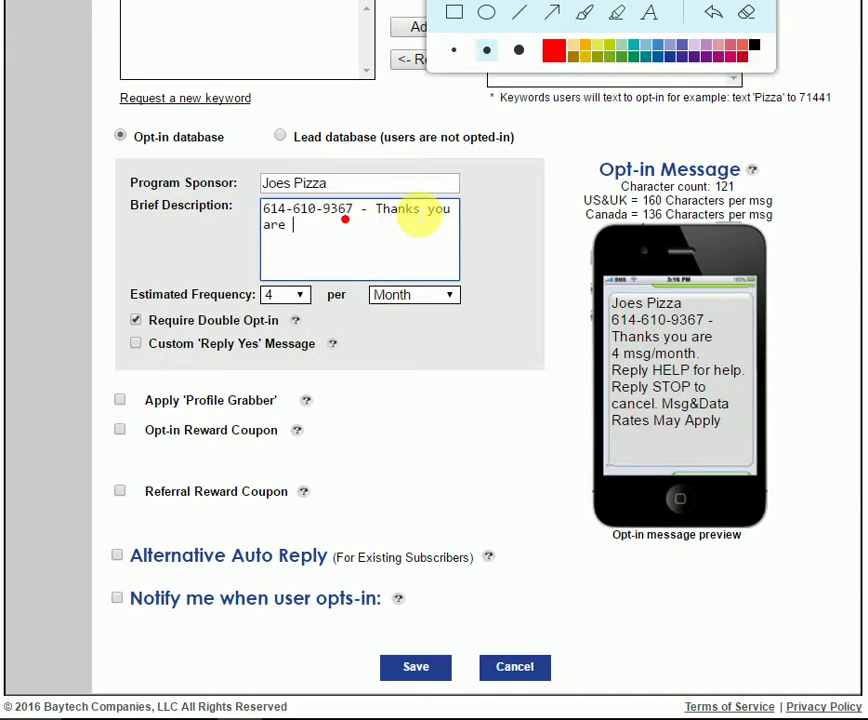
{"action": "type", "text": "in!"}
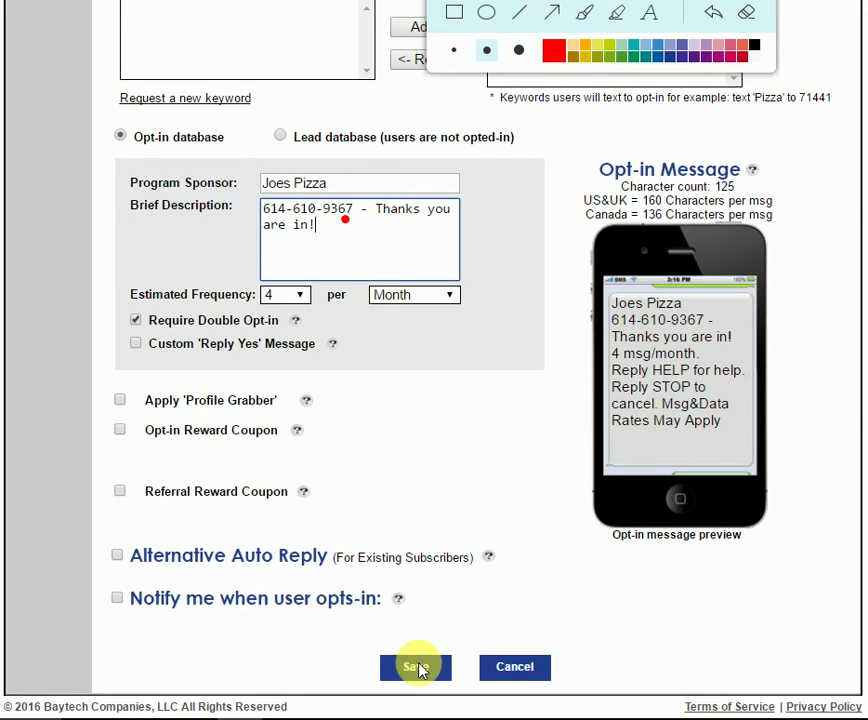
{"action": "left_click", "coordinate": [416, 667]}
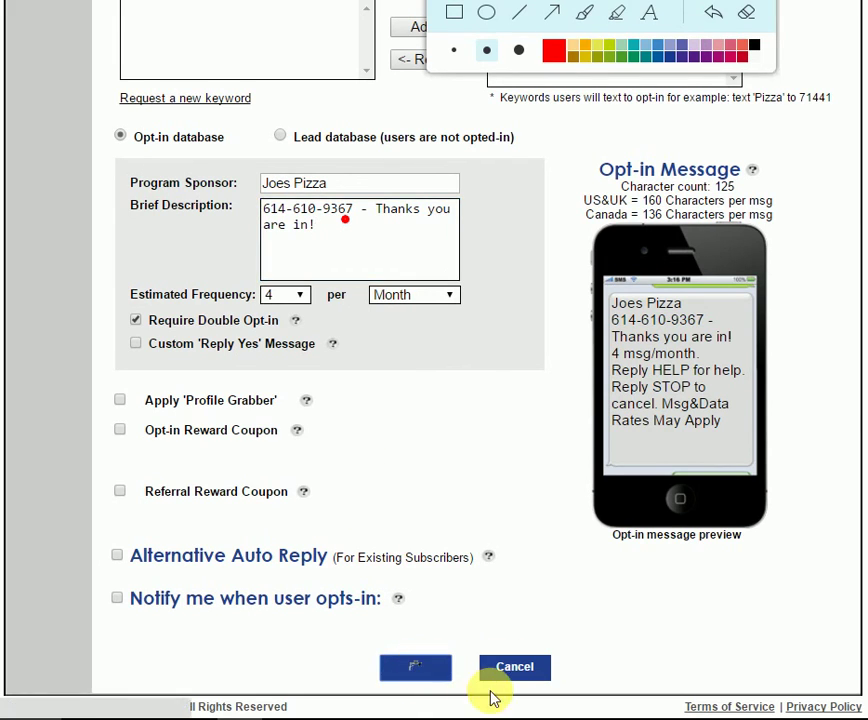